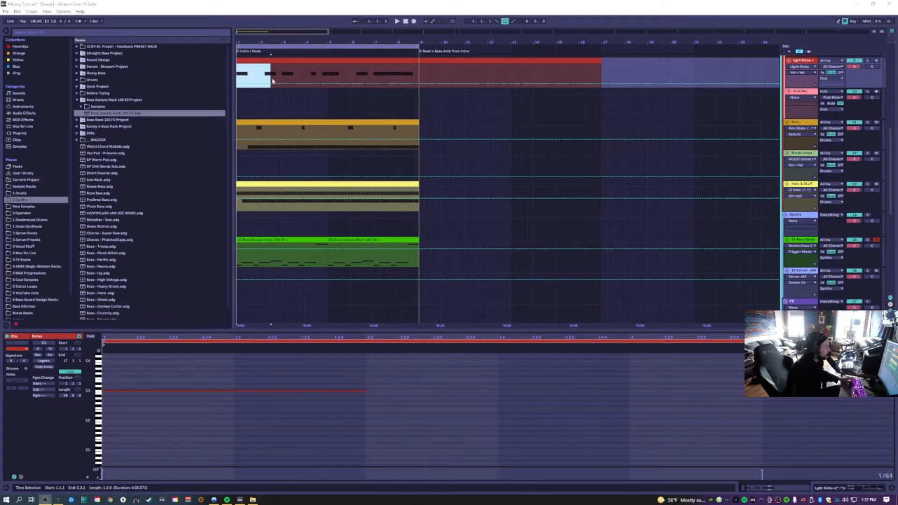
- Play back the opening section of the Light Kicks clip
left_click(265, 68)
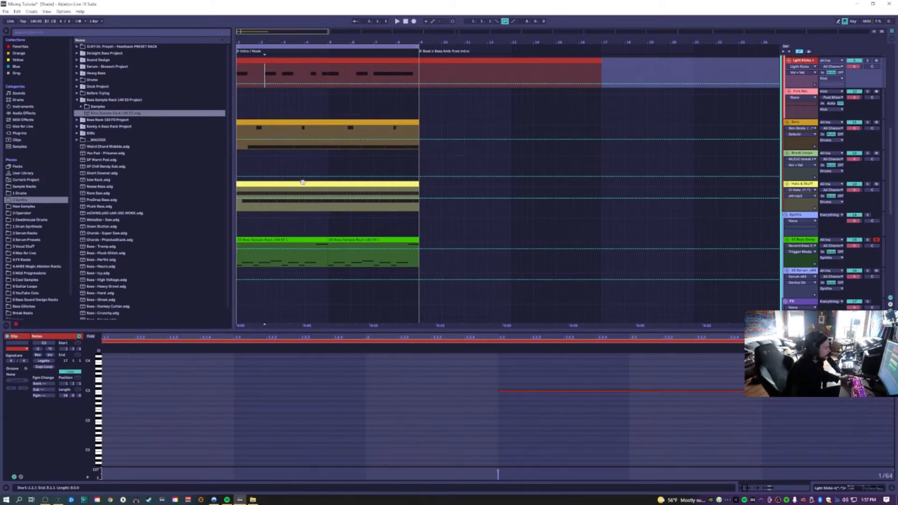
left_click_drag(282, 166, 2, 178)
key("space")
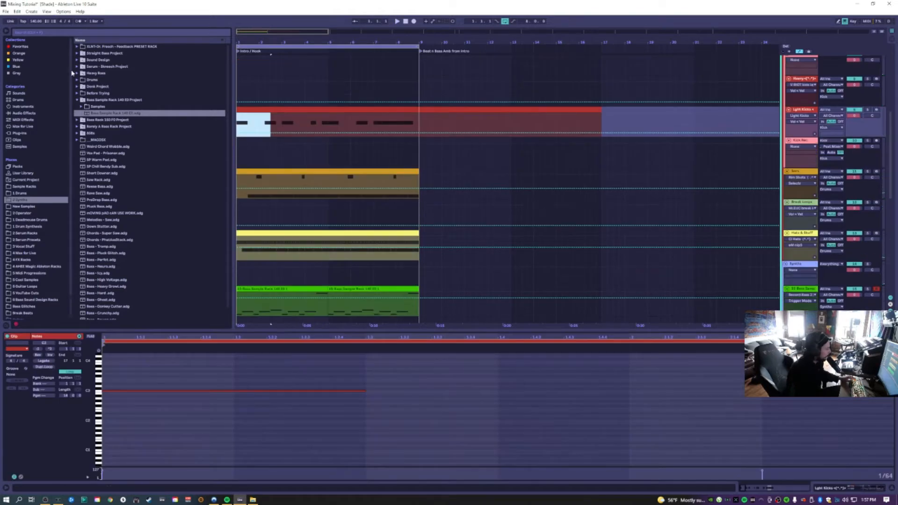
- Search the device library for "mul" and load Multiband Dynamics onto the Light Kicks track
key("ctrl+f")
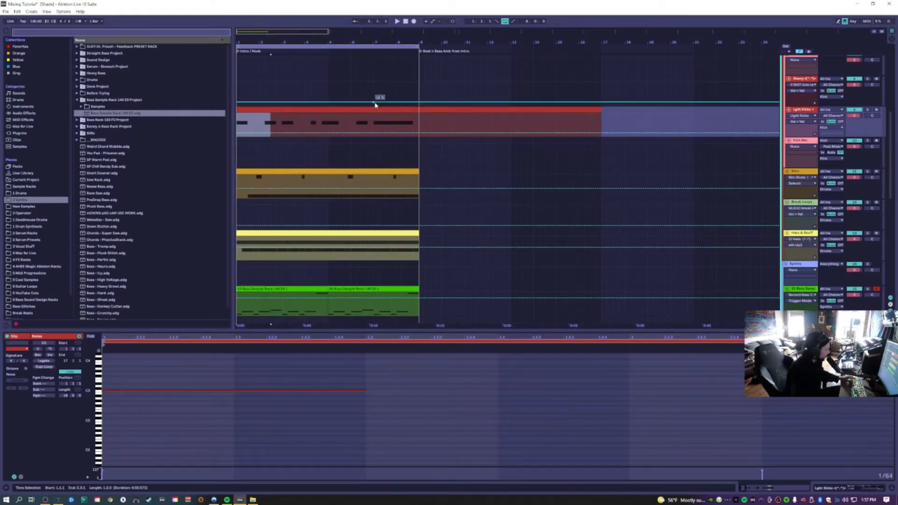
type("mul")
key("Return")
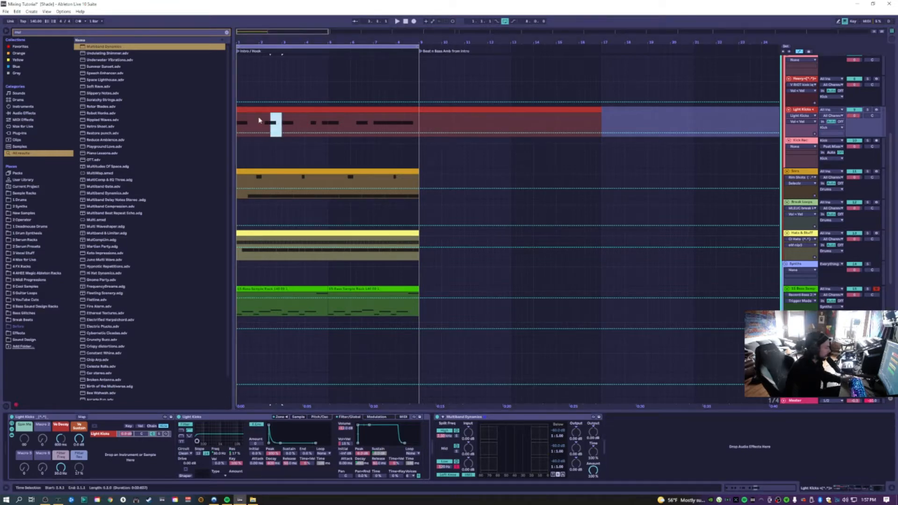
- Solo the Light Kicks track in the mixer and start playback
key("Tab")
left_click(512, 397)
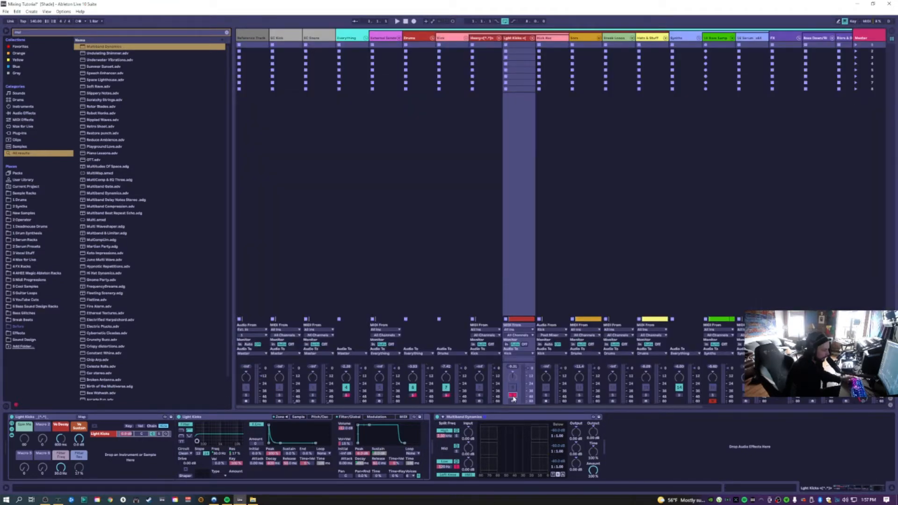
key("space")
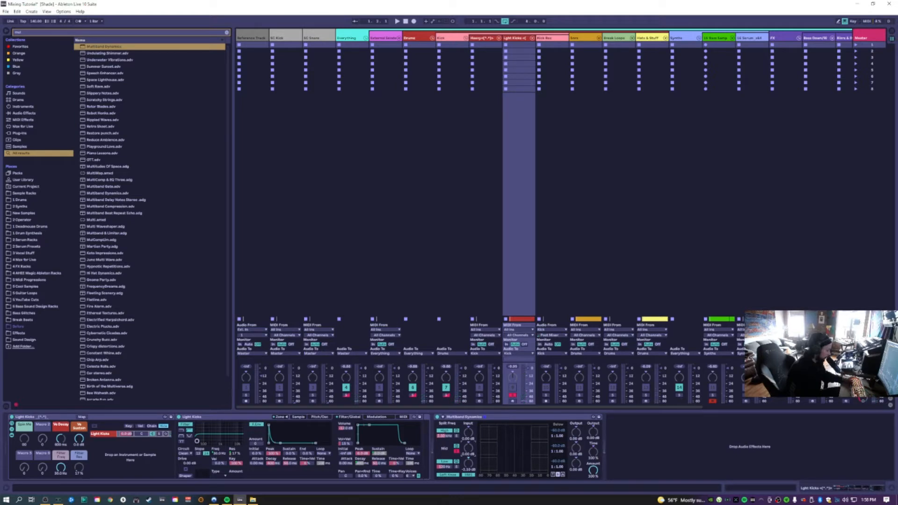
- Solo the high band of the Light Kicks Multiband Dynamics, lower that band's input gain, and unsolo the band
left_click(457, 436)
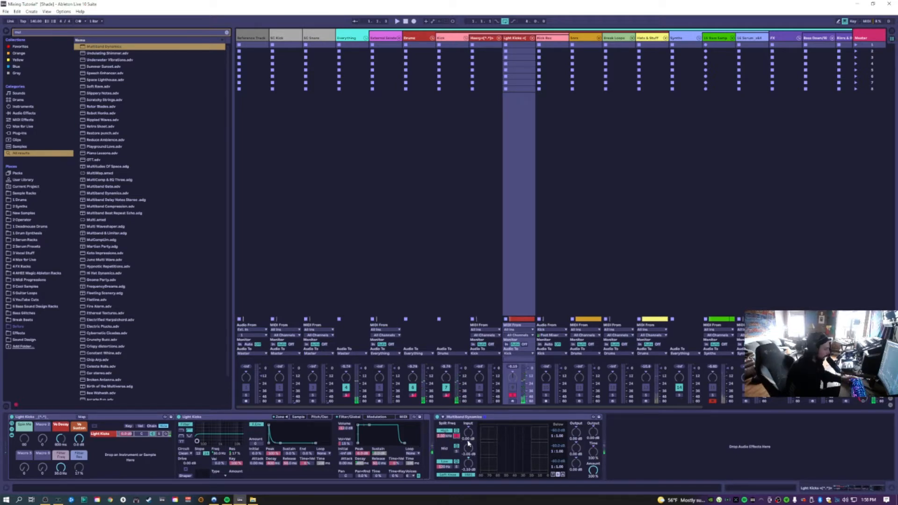
left_click_drag(468, 434, 468, 437)
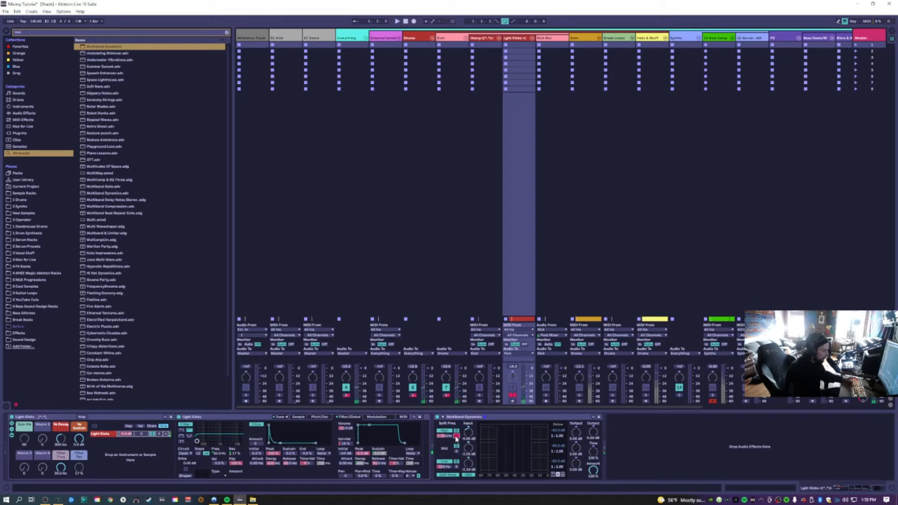
left_click(456, 436)
key("Tab")
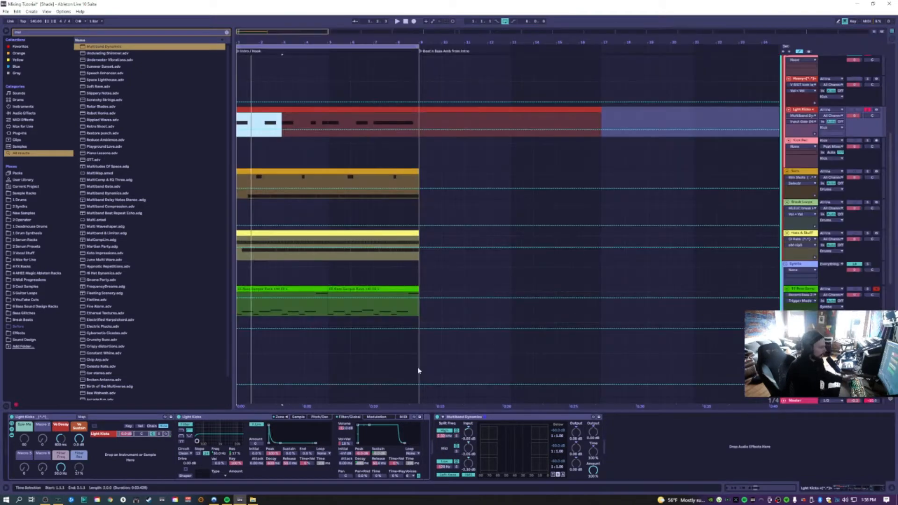
key("Tab")
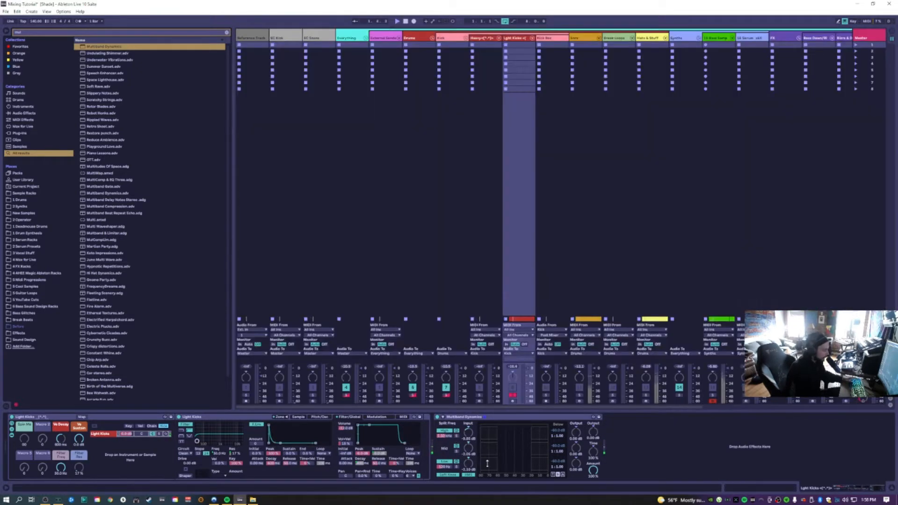
key("Tab")
key("Tab")
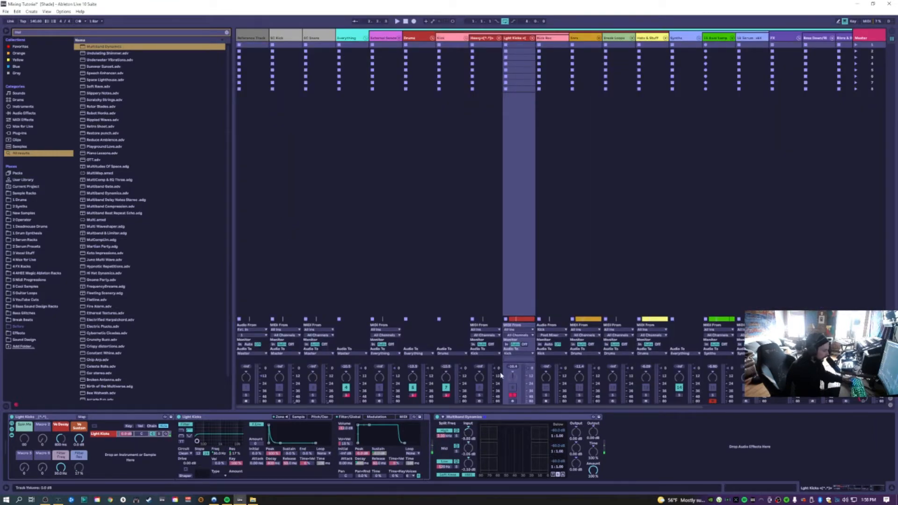
- Solo the snare track and its C1 snare pad, with Multiband Dynamics loaded on that pad
key("Tab")
key("Down")
key("Down")
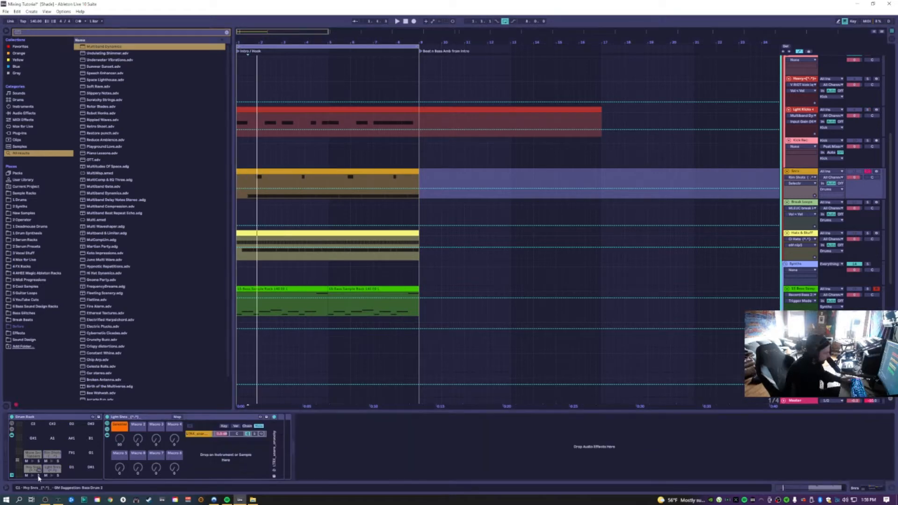
left_click(37, 467)
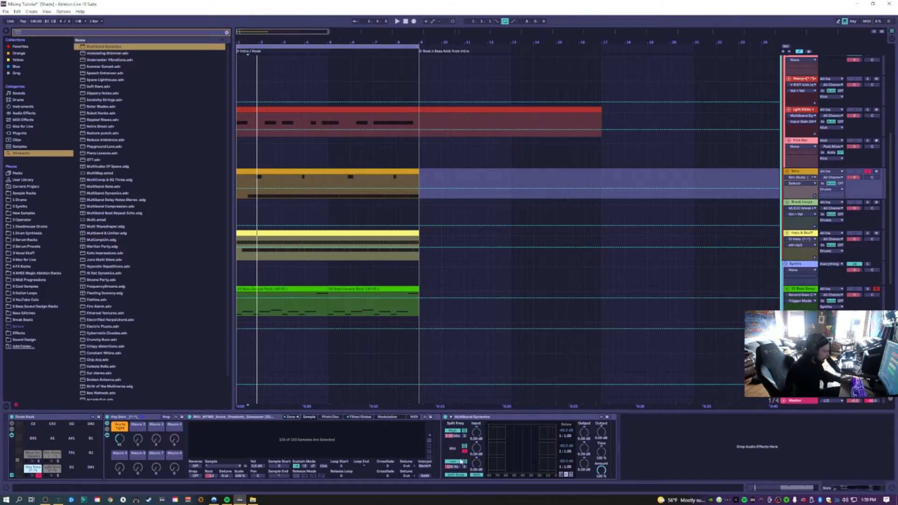
- In the C1 snare pad's Multiband Dynamics, cut the low-band input to -24.0 dB and adjust the band's below ratio
key("Tab")
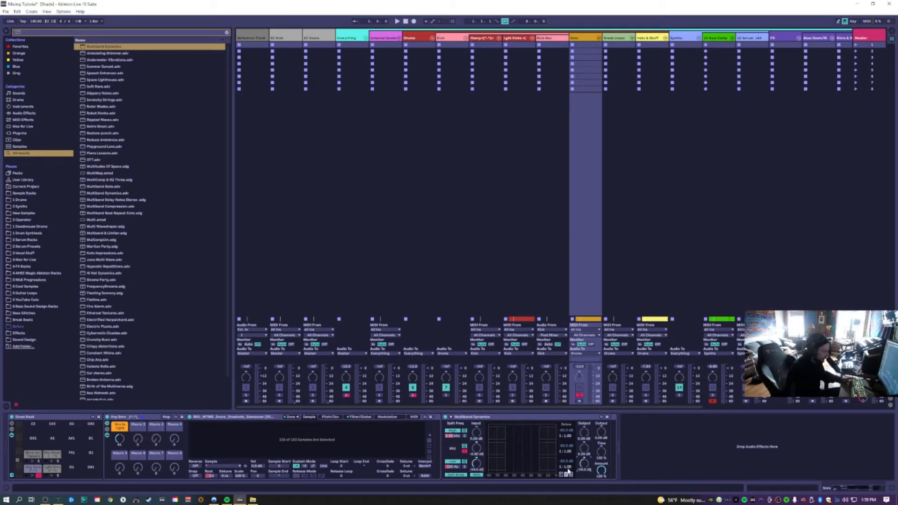
left_click_drag(568, 470, 565, 449)
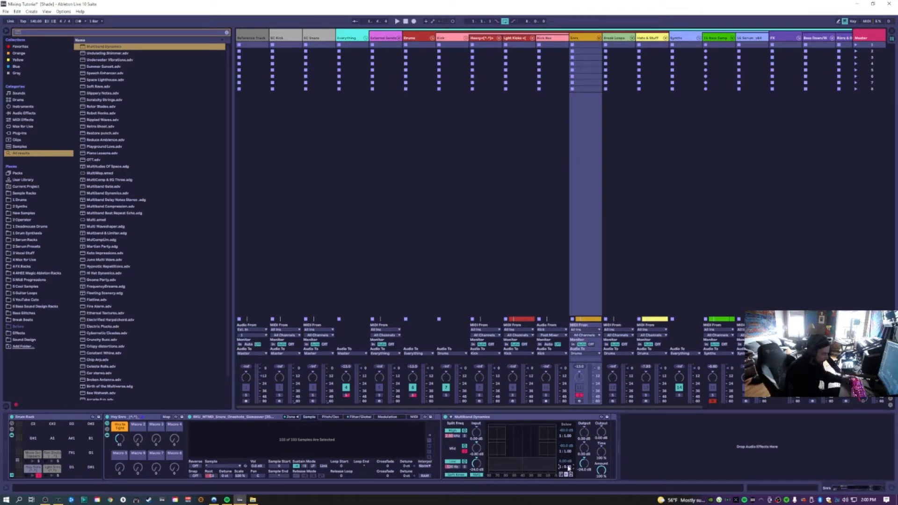
left_click_drag(569, 464, 569, 459)
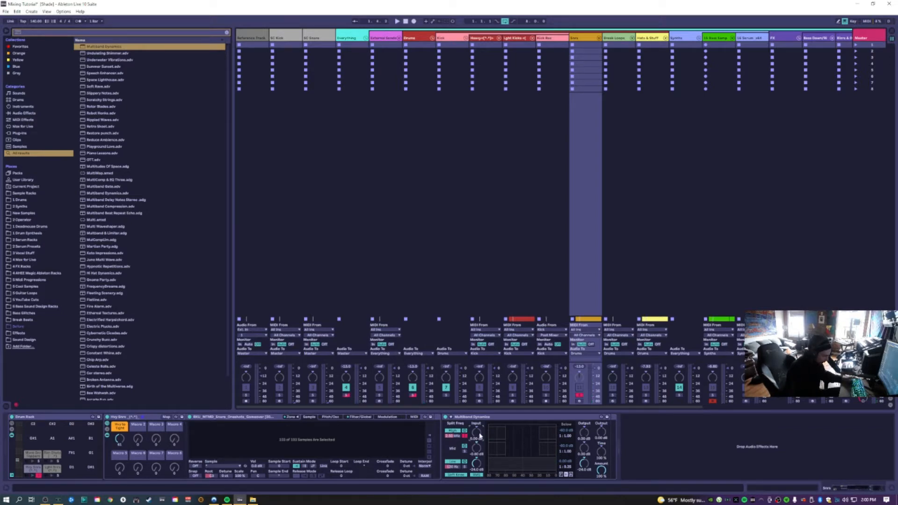
- Select the first part of the snare clip and add Multiband Dynamics to the drum rack's rim shots pad
key("Tab")
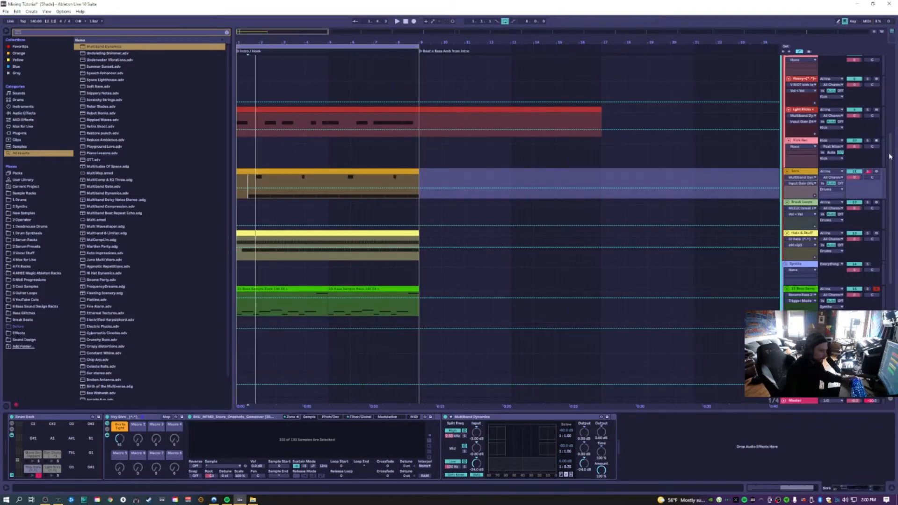
key("space")
left_click_drag(317, 182, 172, 250)
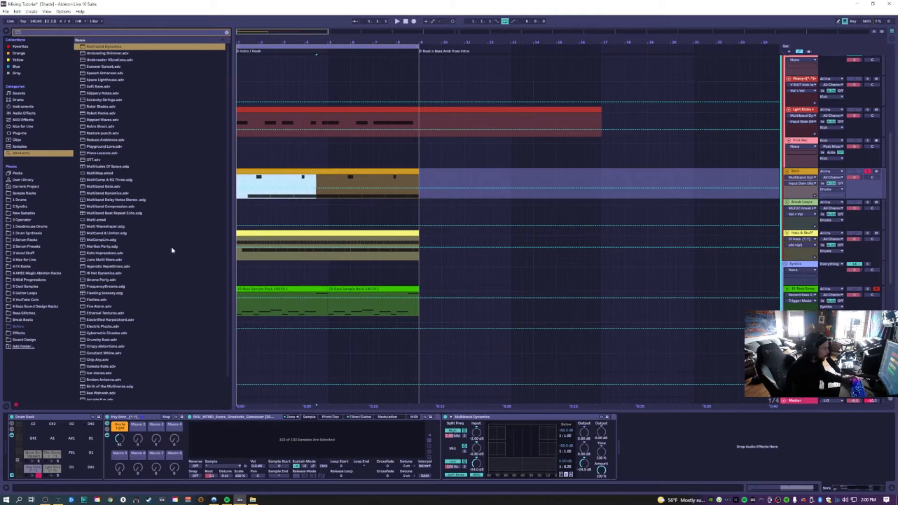
left_click(52, 453)
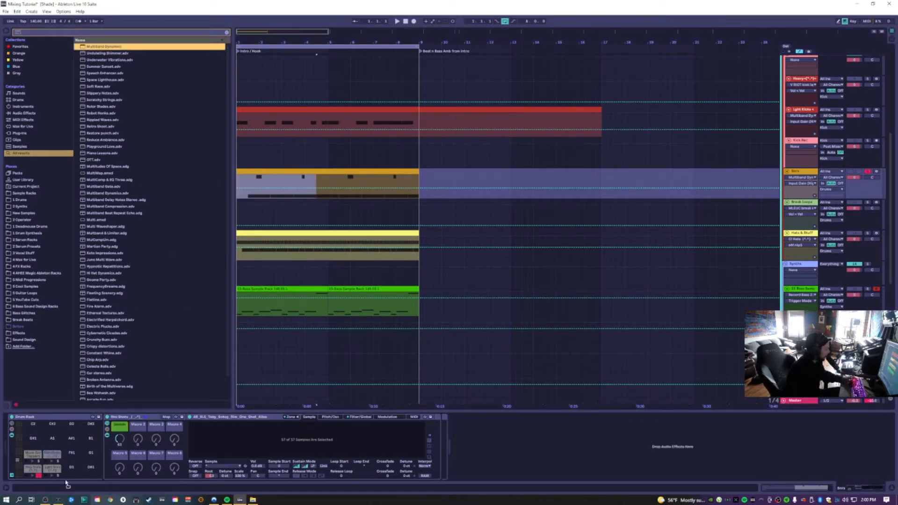
scroll(51, 463, "up", 5)
scroll(50, 463, "down", 5)
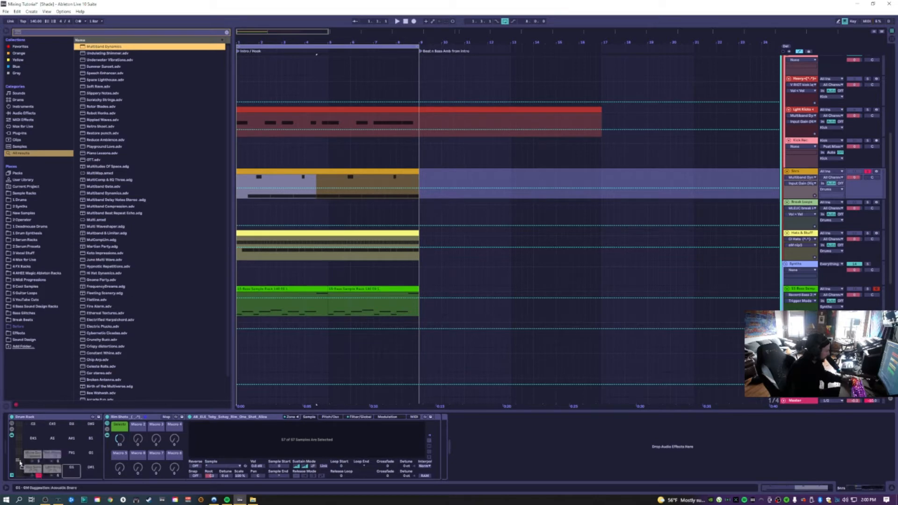
- Play the rim shots from early in the snare clip and cut their Multiband Dynamics low-band input to -24.0 dB
left_click(255, 180)
key("space")
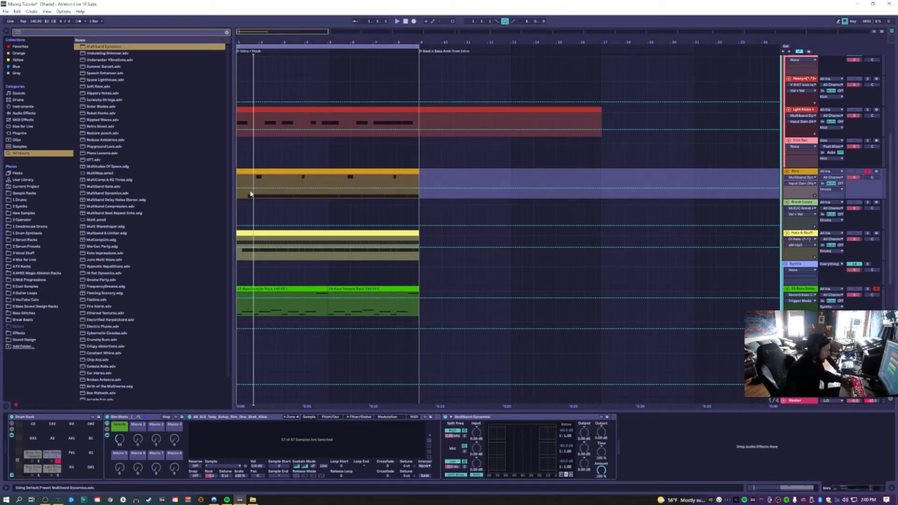
mouse_move(587, 470)
left_mouse_down()
mouse_move(576, 495)
mouse_move(570, 476)
left_mouse_up()
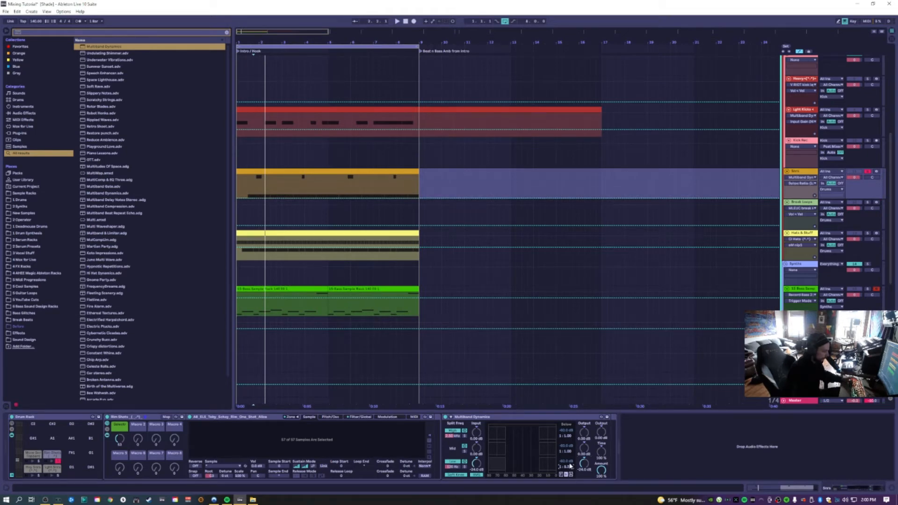
- Trim the mid-band input gain in the rim shots pad's Multiband Dynamics
key("Tab")
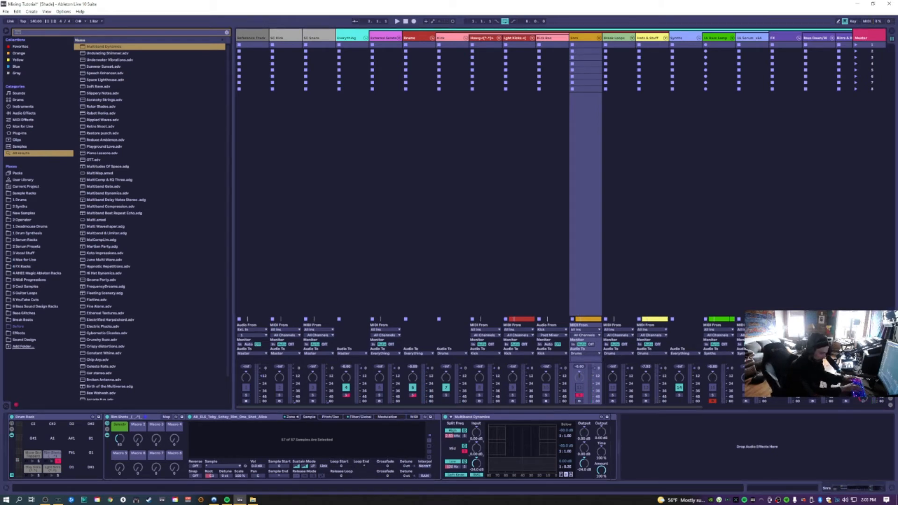
left_click_drag(476, 447, 480, 450)
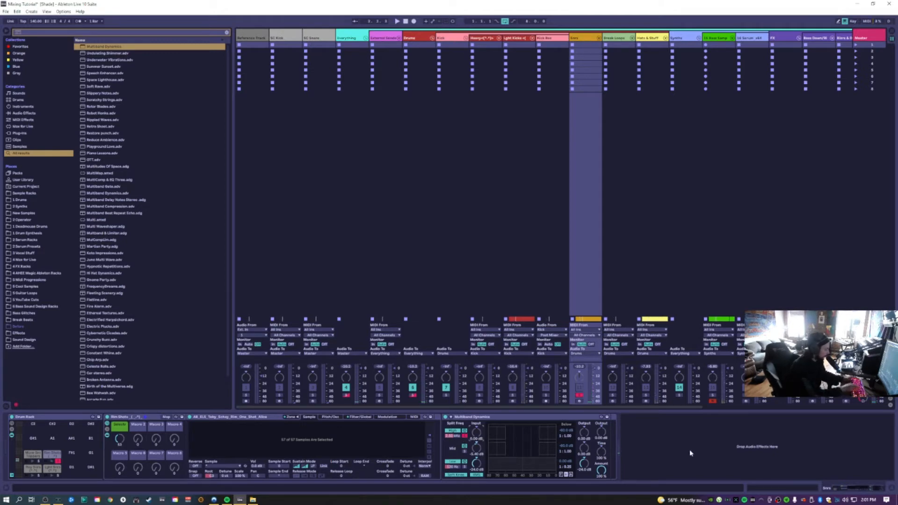
key("Tab")
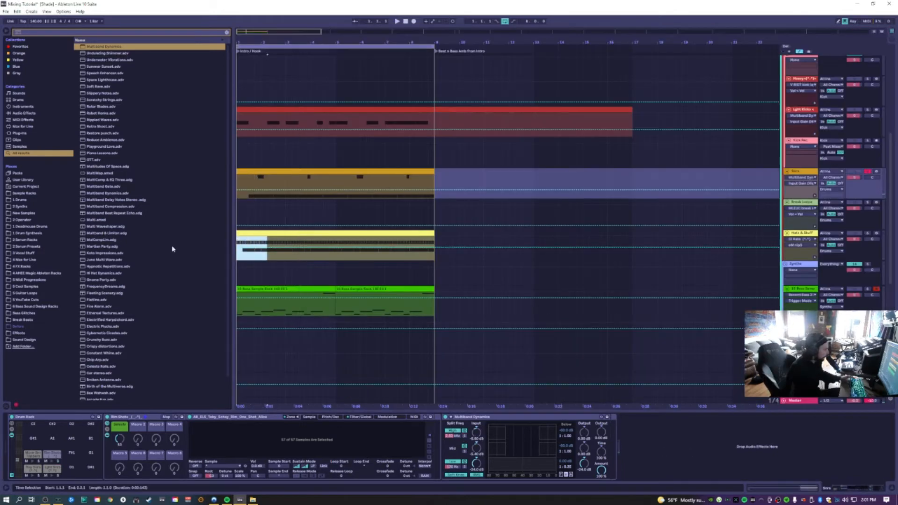
- Solo the Hats & Stuff track and the closed hats pad on D1 in its drum rack
key("Down")
key("Down")
left_click(70, 501)
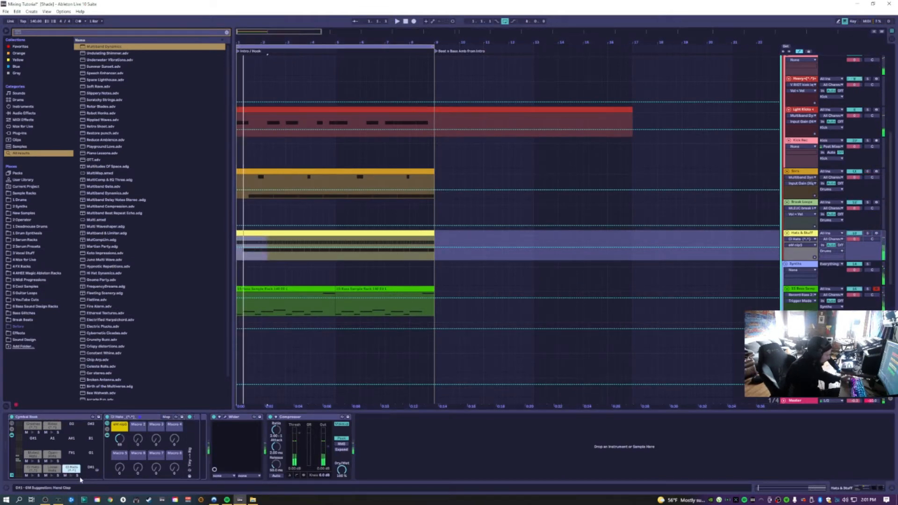
key("Tab")
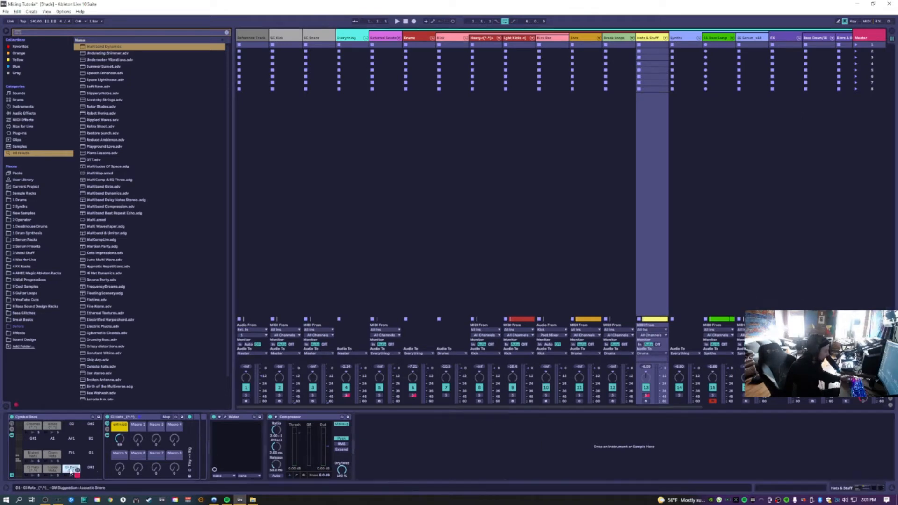
- Show the D1 closed hats rack's chain list and select its Tiny -> Big chain
left_click(97, 440)
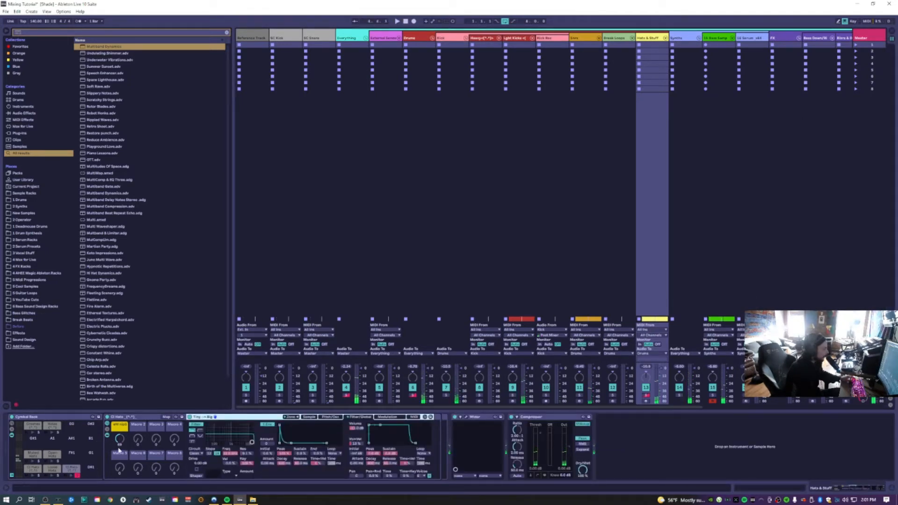
left_click(107, 430)
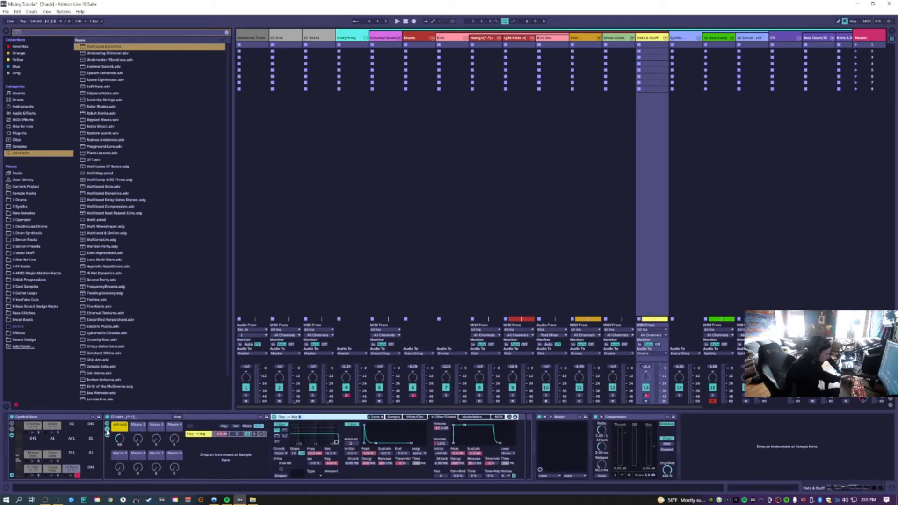
left_click(248, 442)
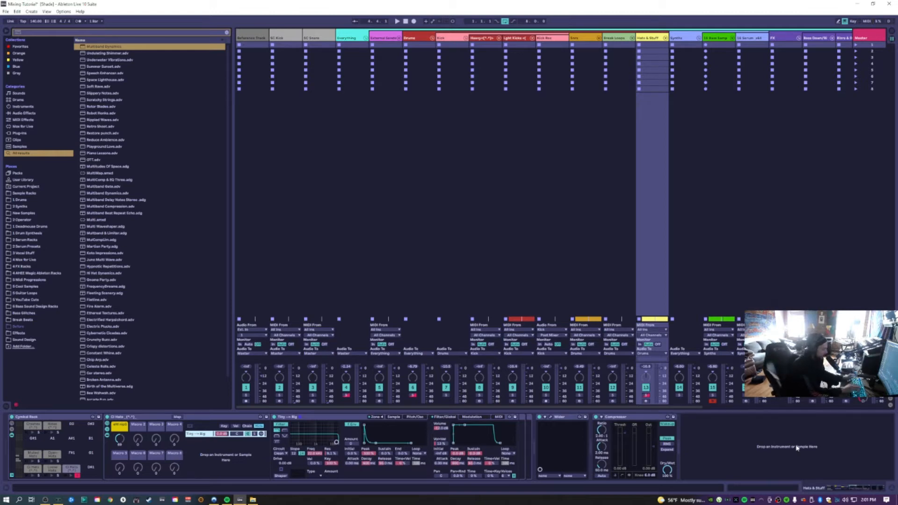
- Play the C1 and D1 closed hats pads and adjust the volume of their Tiny -> Big chains
left_click(275, 416)
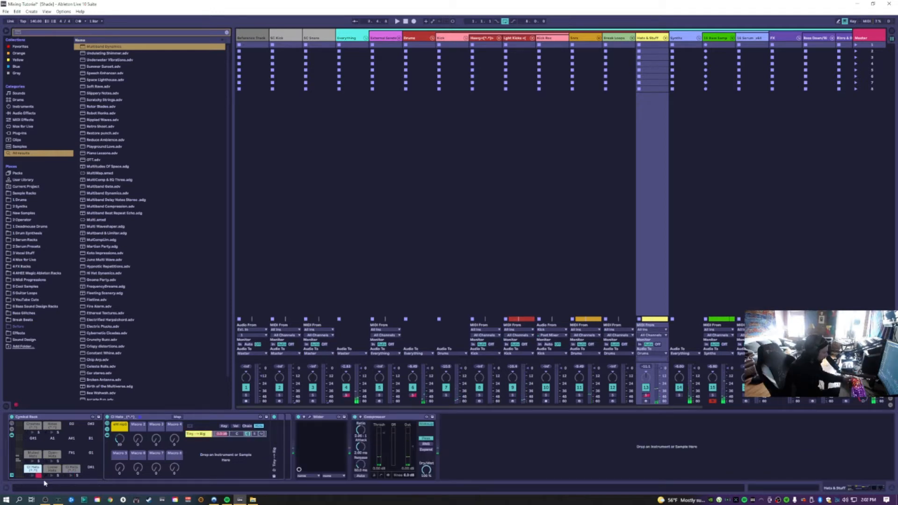
key("Tab")
key("Tab")
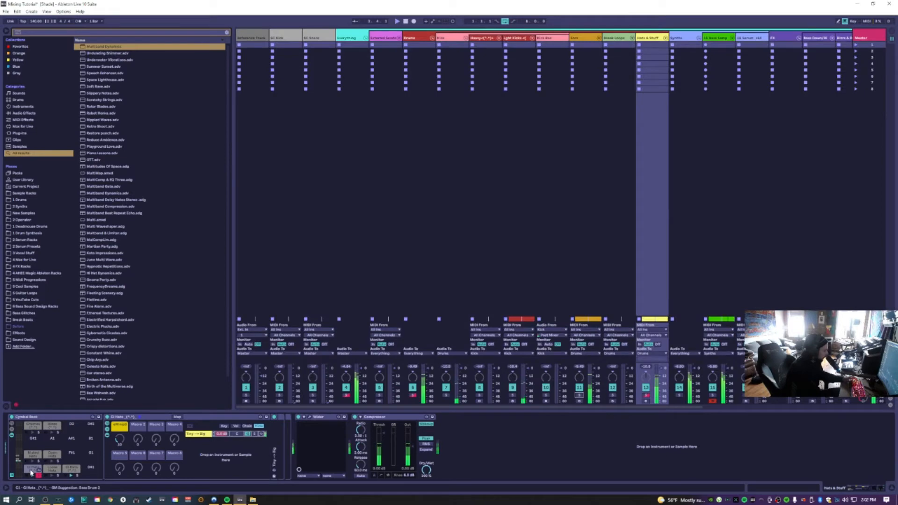
left_click(222, 437)
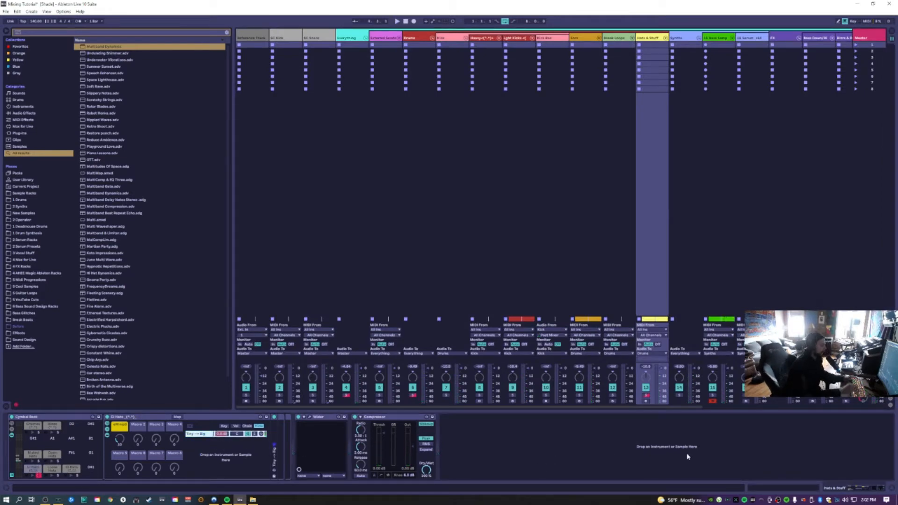
key("space")
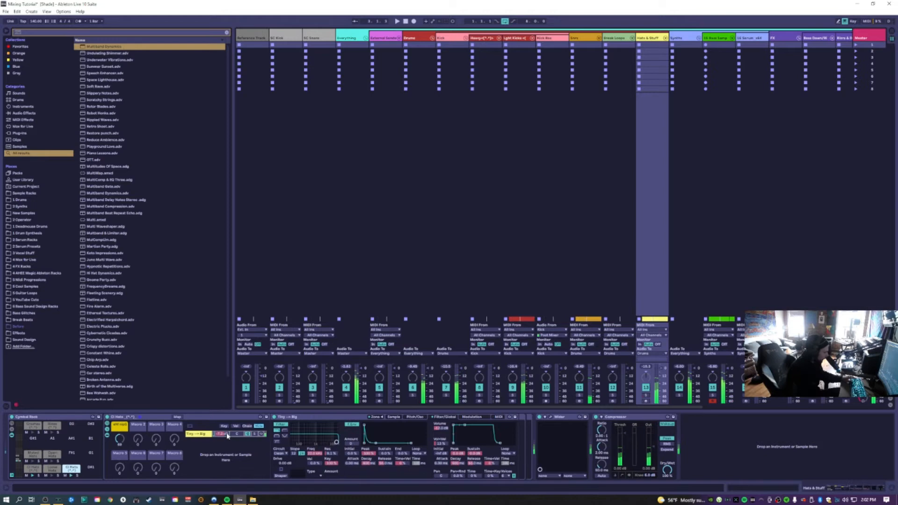
left_click(226, 434)
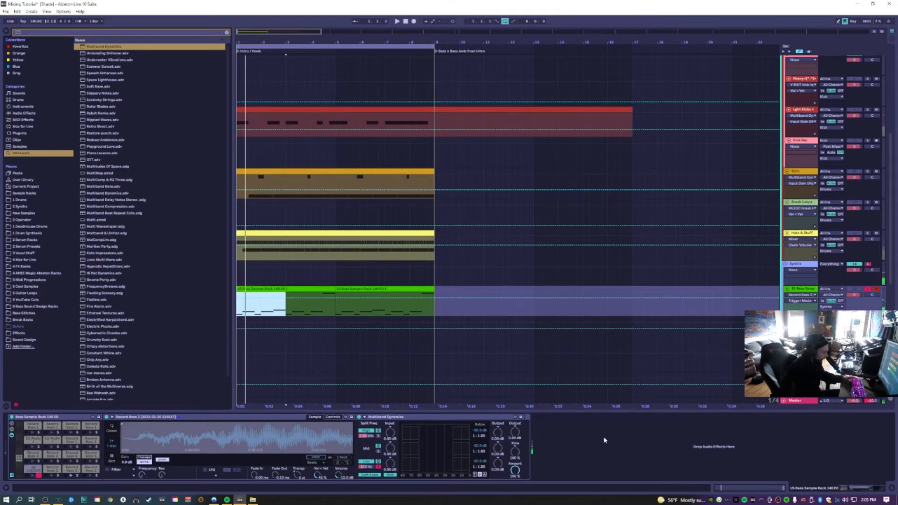
- In Session view, solo the mid and high bands of the bass pad's Multiband Dynamics and balance their input gains
key("Tab")
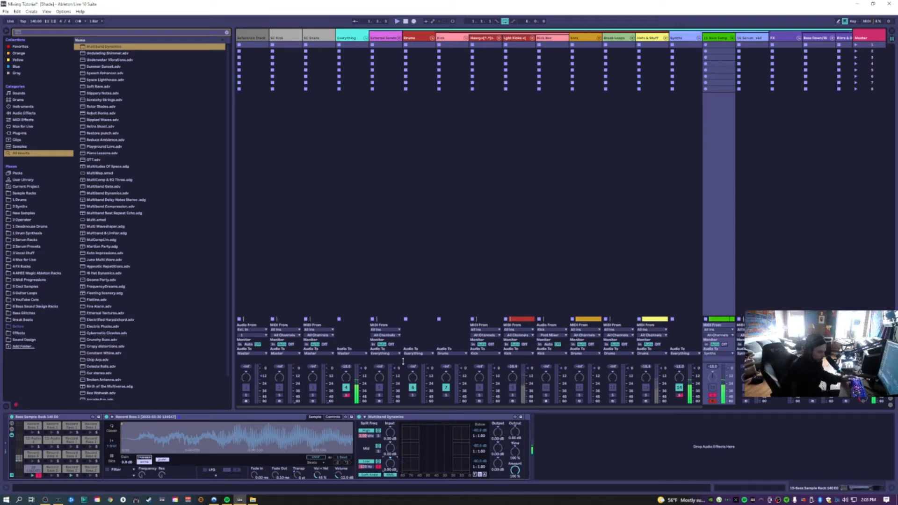
left_click(378, 451)
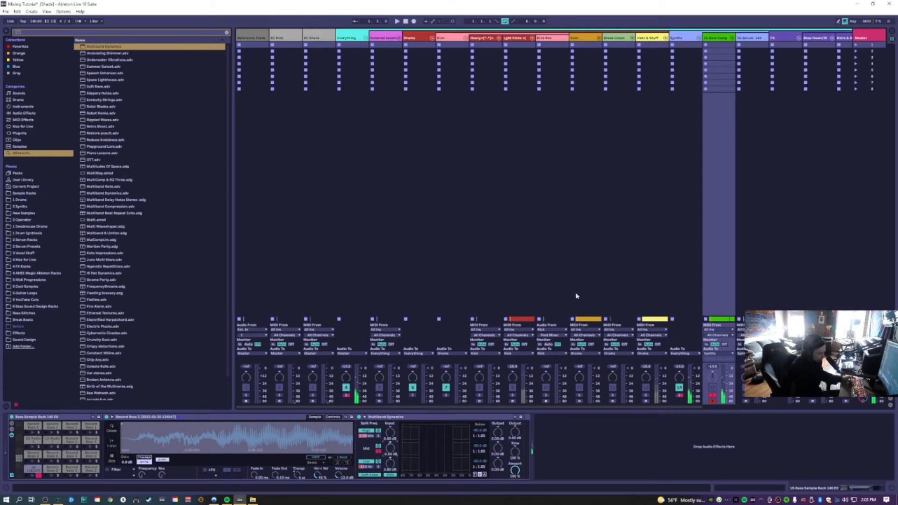
left_click_drag(390, 448, 381, 458)
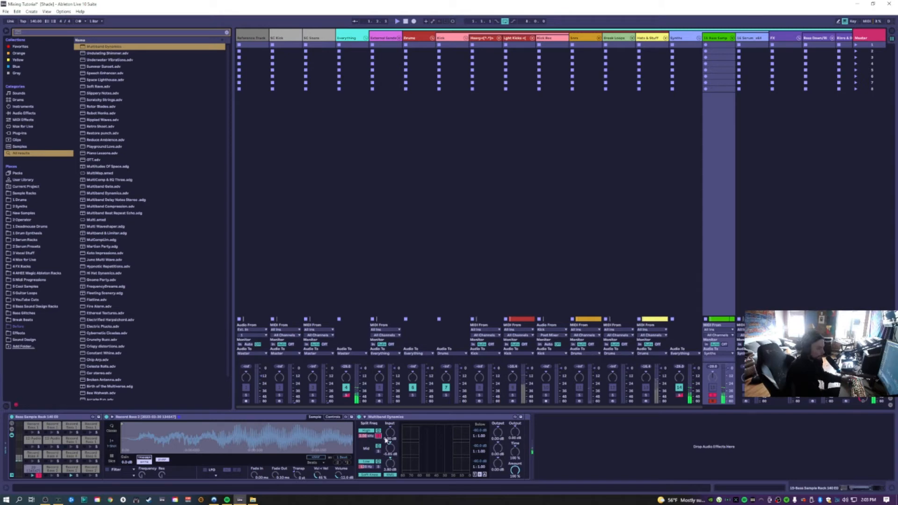
left_click(379, 435)
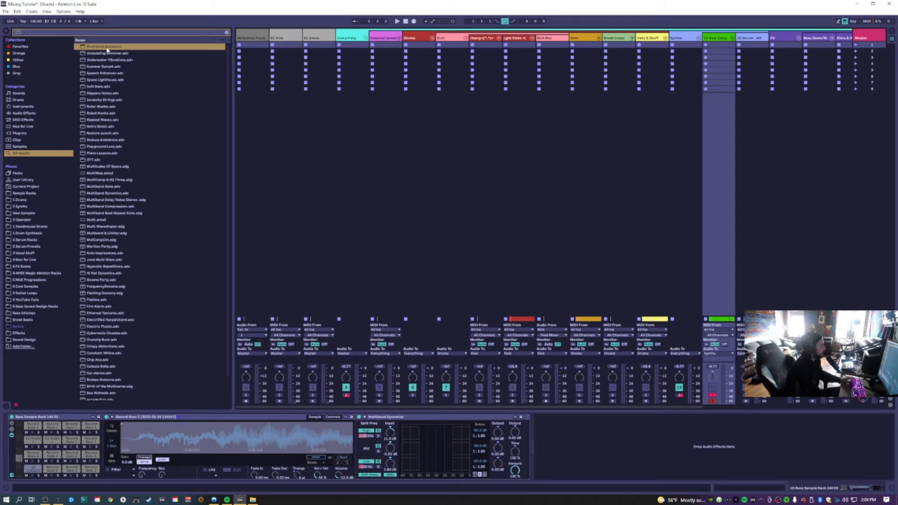
- Add Multiband Dynamics to another pad of the Bass Sample Rack and return to Arrangement view
left_click_drag(108, 48, 197, 369)
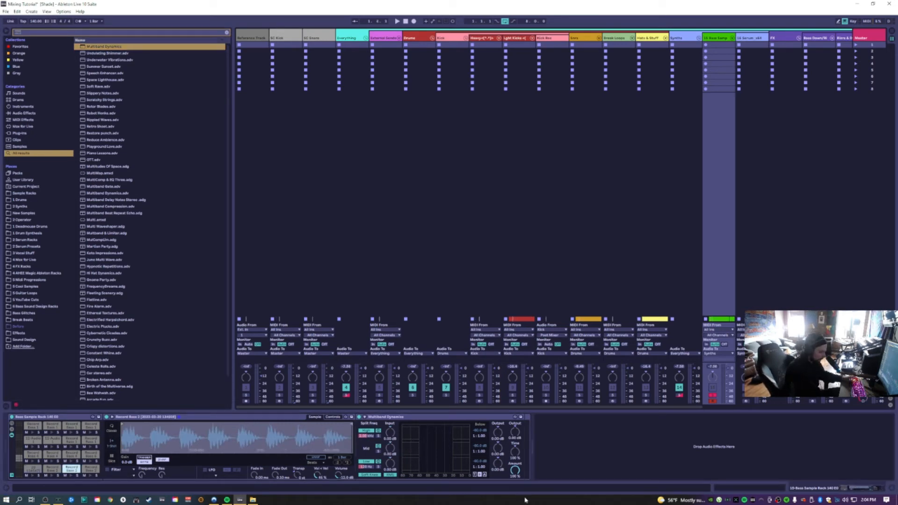
key("Tab")
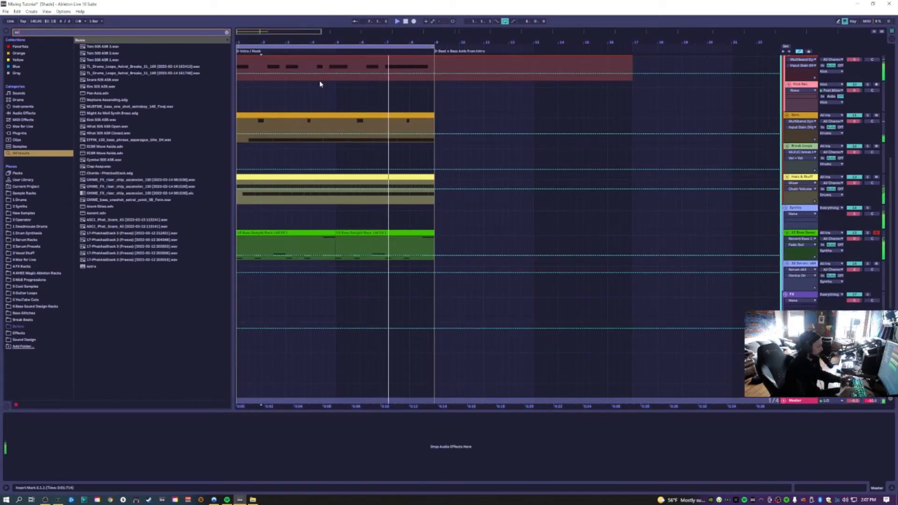
- Search the browser for "mas" and add the Master Chain rack to the Master track
key("ctrl+f")
key("BackSpace")
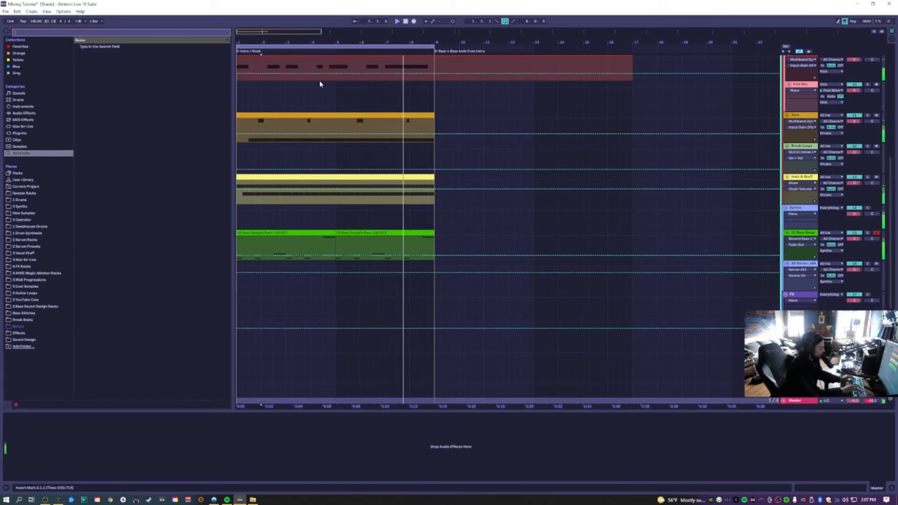
type("mas")
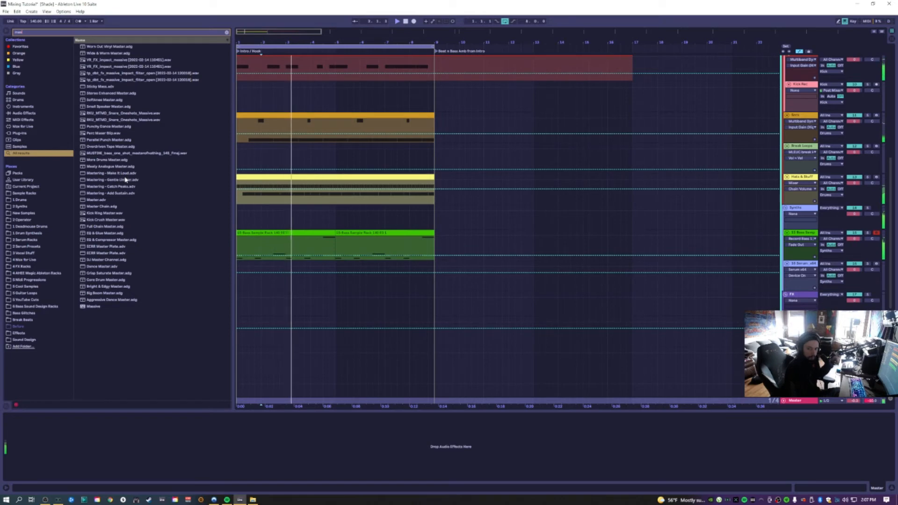
left_click_drag(108, 206, 268, 404)
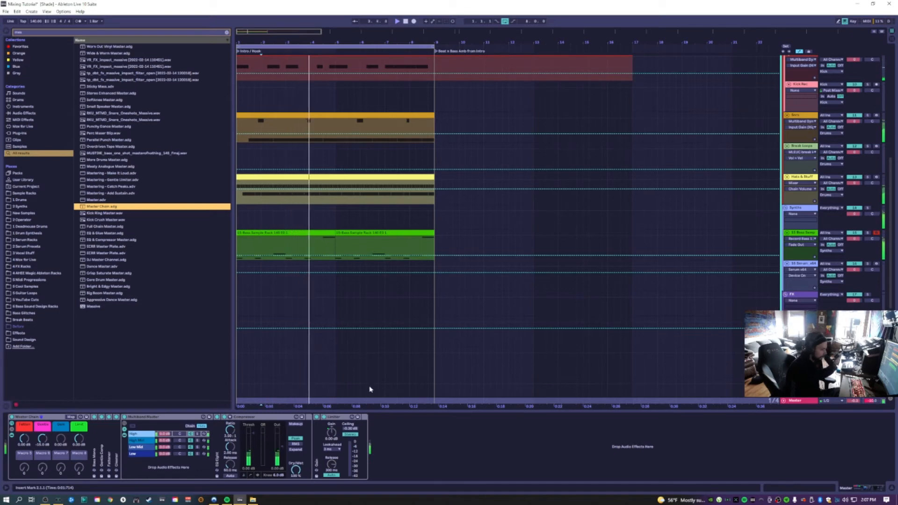
left_click(265, 405)
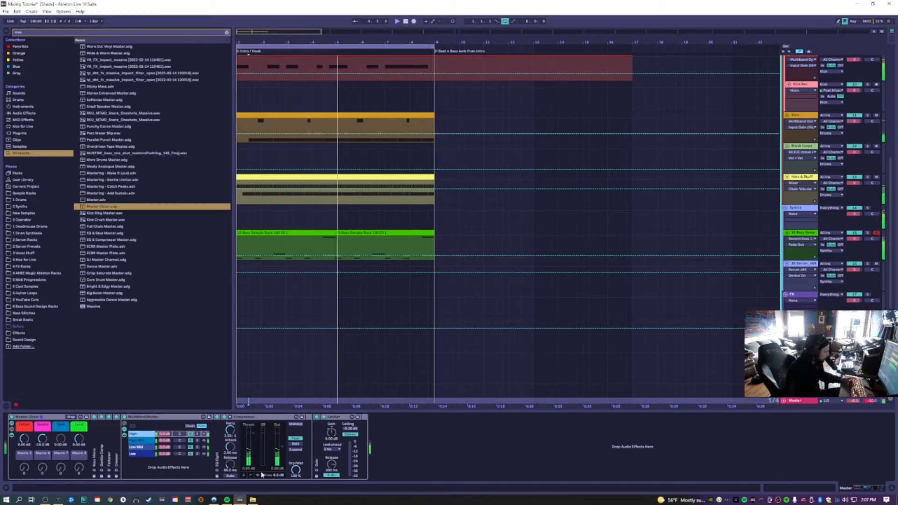
- Unfold the Fattener device in the Master Chain and set its drive macro to 7 dB
left_click(24, 426)
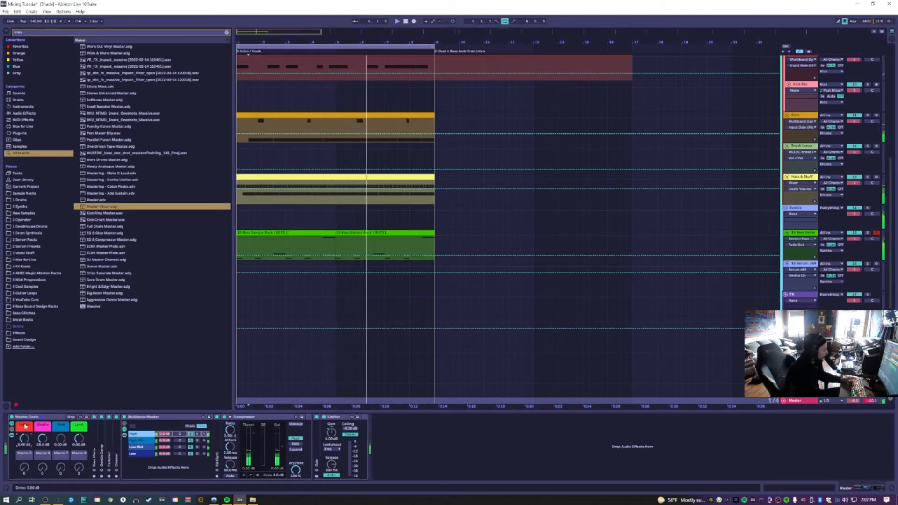
left_click(25, 426)
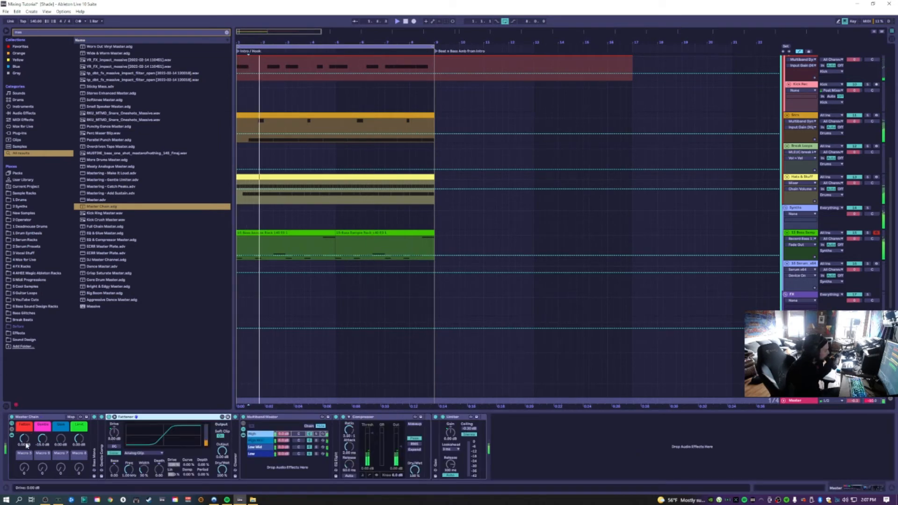
left_click_drag(26, 444, 26, 434)
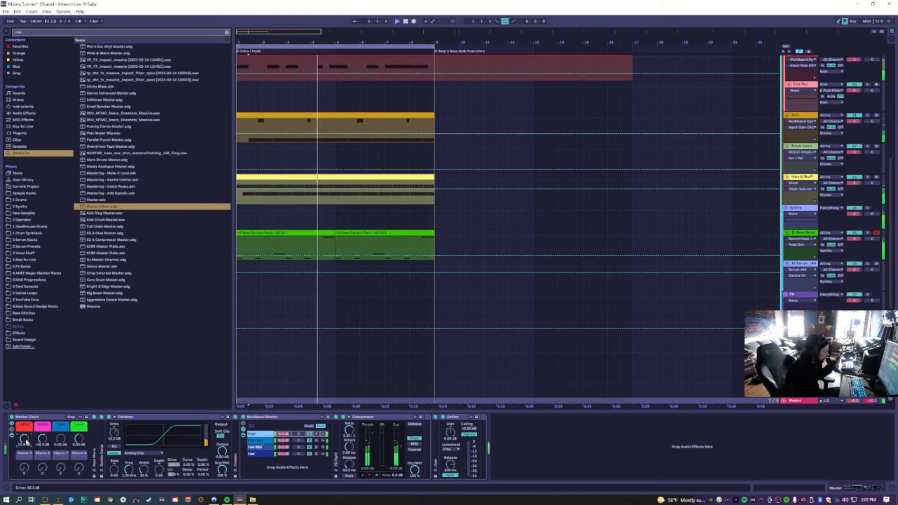
left_click_drag(27, 442, 26, 448)
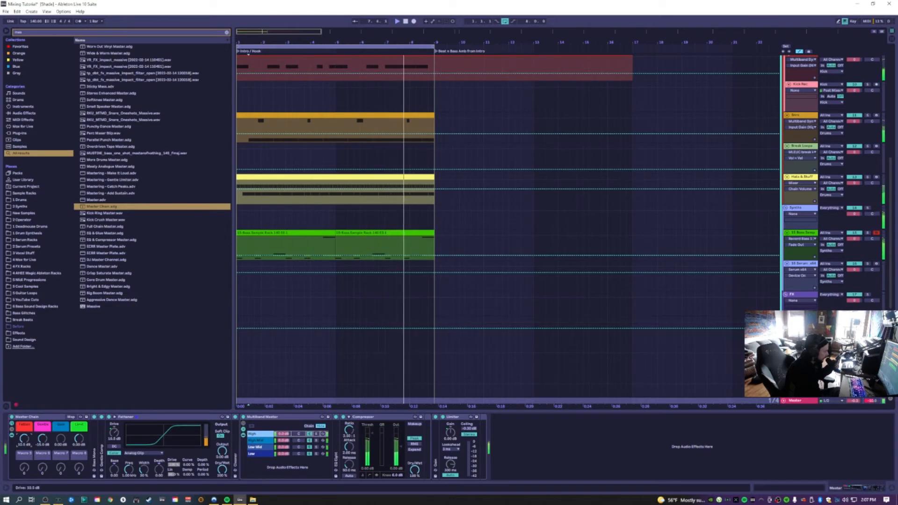
left_click_drag(24, 439, 24, 441)
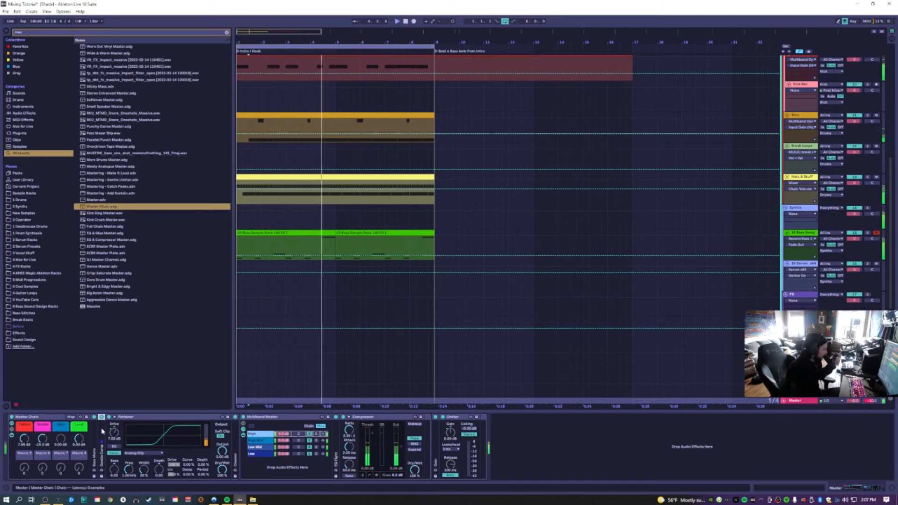
- Unfold the Gentle Comp device and set its threshold macro to about -11 dB
double_click(101, 444)
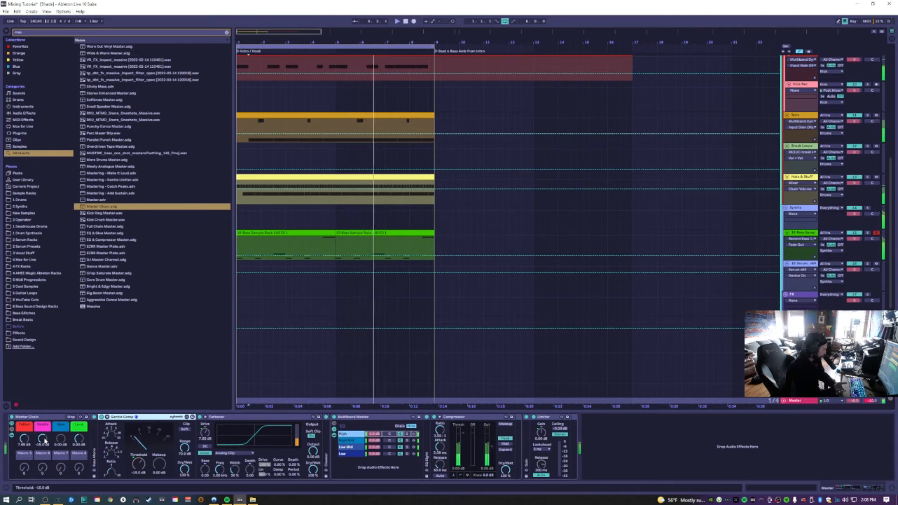
left_click_drag(44, 441, 44, 435)
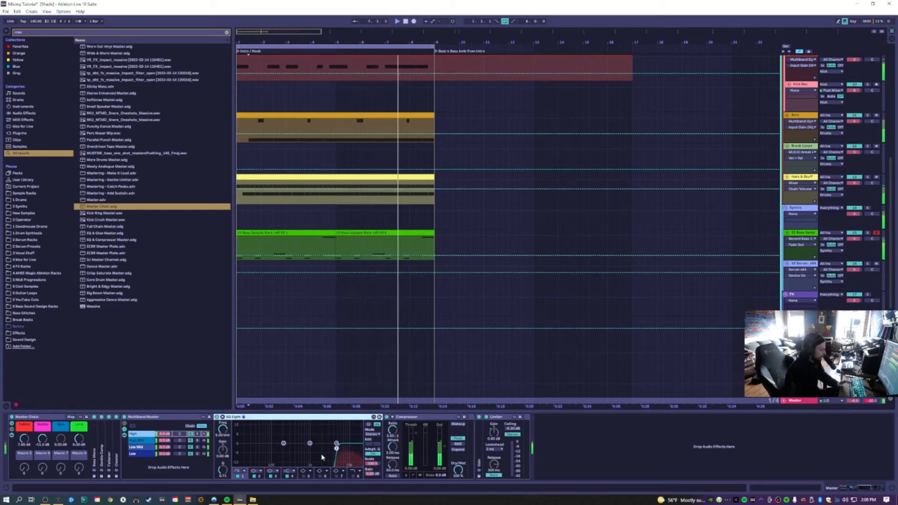
- Fold the EQ Eight and lower the Compressor threshold in the individual band chains of the Multiband Master
double_click(246, 418)
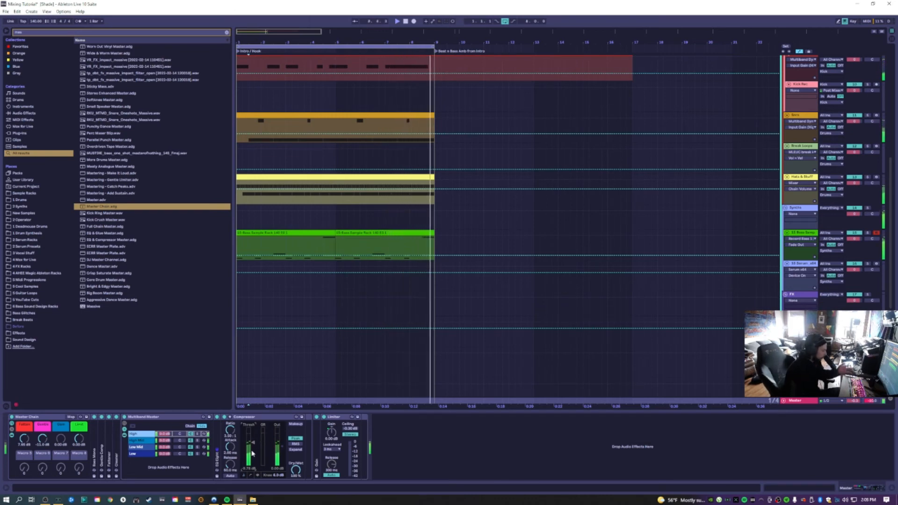
left_click(137, 441)
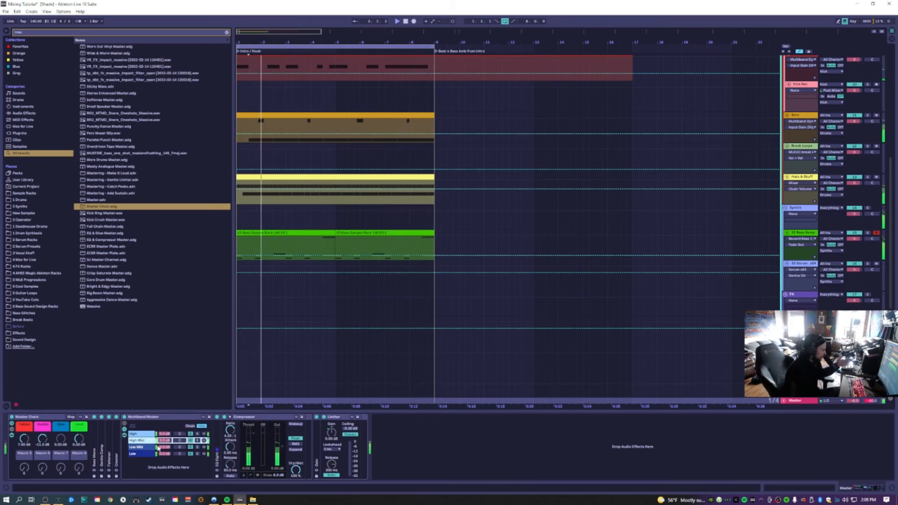
left_click(254, 437)
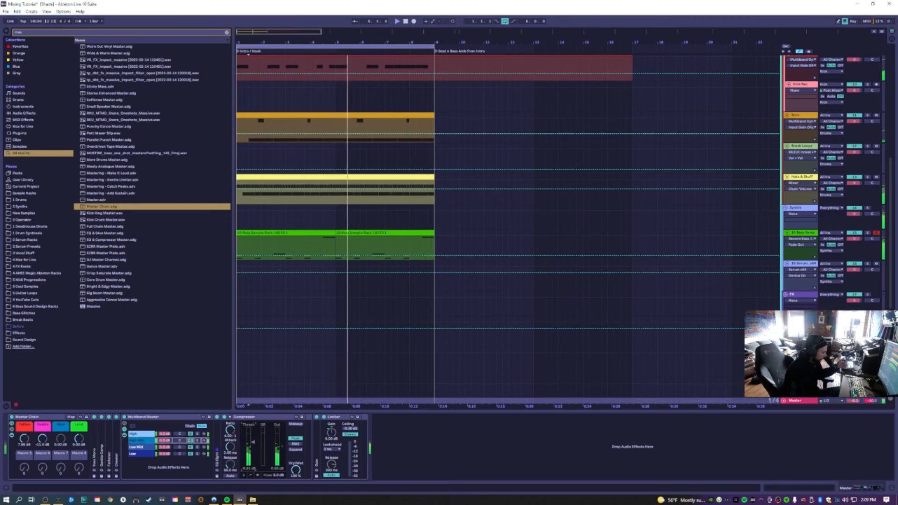
left_click(147, 447)
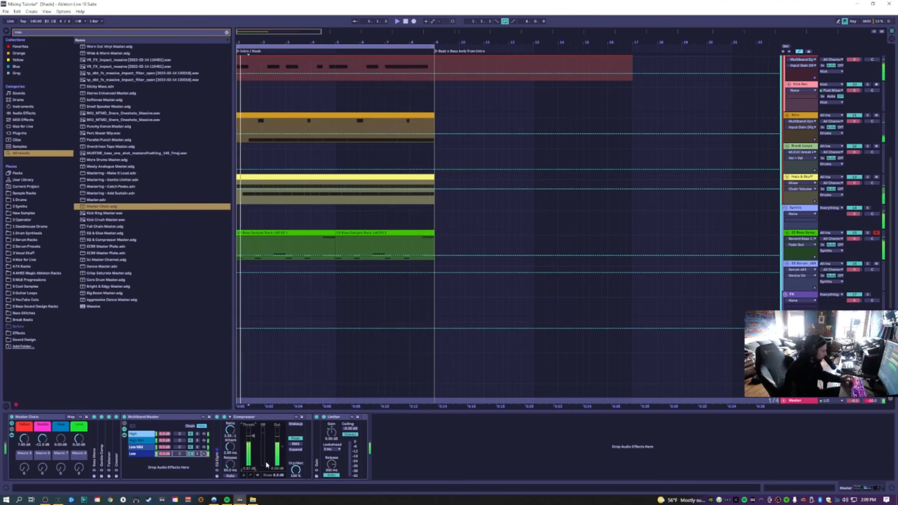
- Try more makeup on the second glue compressor through its blue macro, undo it, and raise the limiter gain with the green macro
double_click(257, 418)
double_click(237, 433)
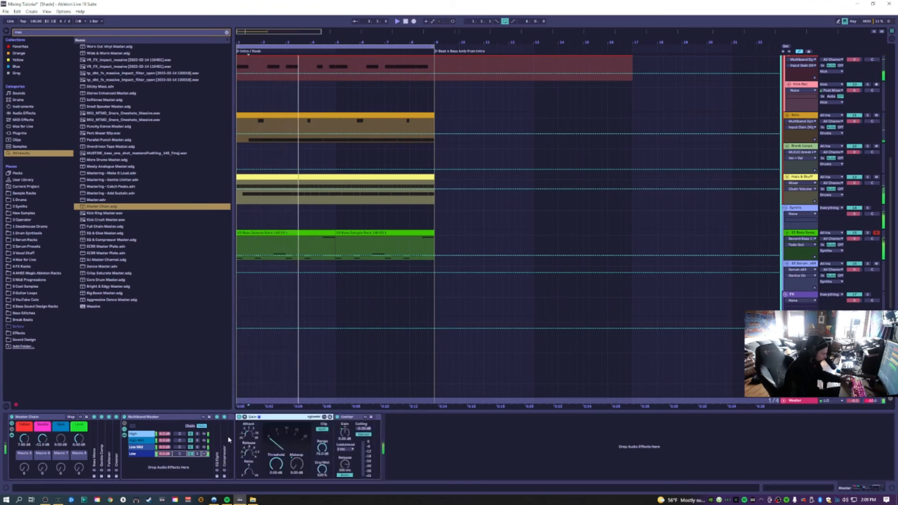
left_click_drag(71, 446, 71, 431)
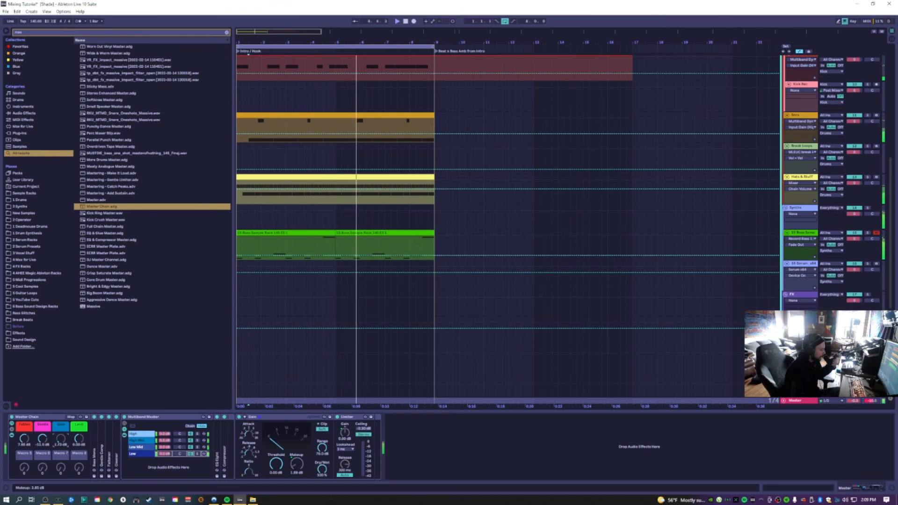
key("ctrl+z")
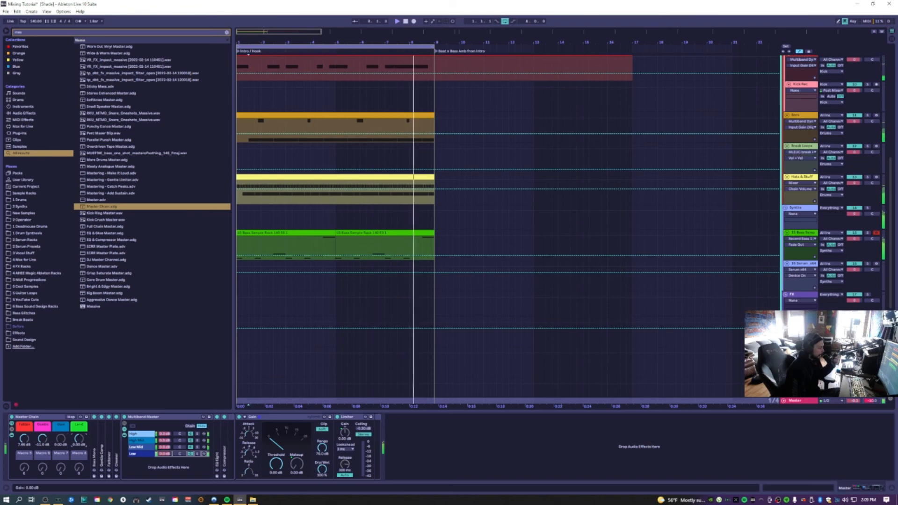
left_click_drag(78, 439, 79, 437)
- Search for "loudness", add Youlean Loudness Meter 2 to the Master track, and move its window clear to read the levels
mouse_move(251, 501)
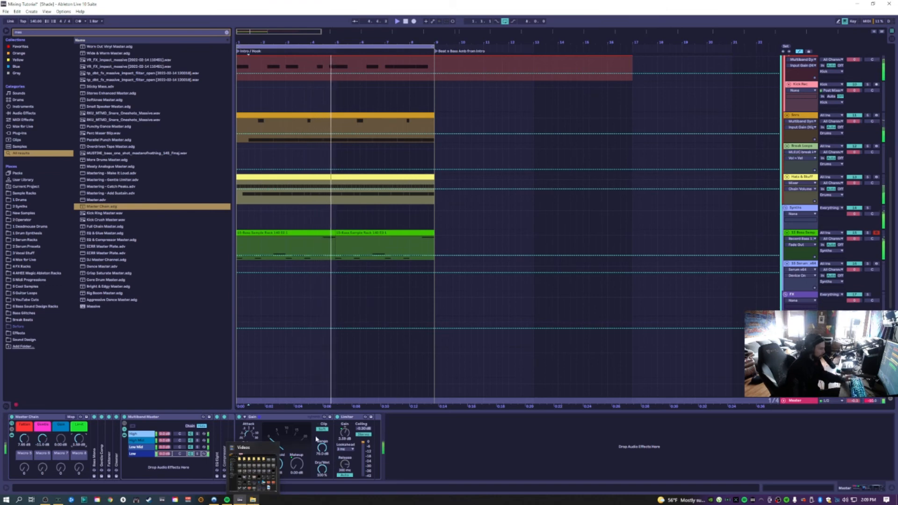
left_click(29, 32)
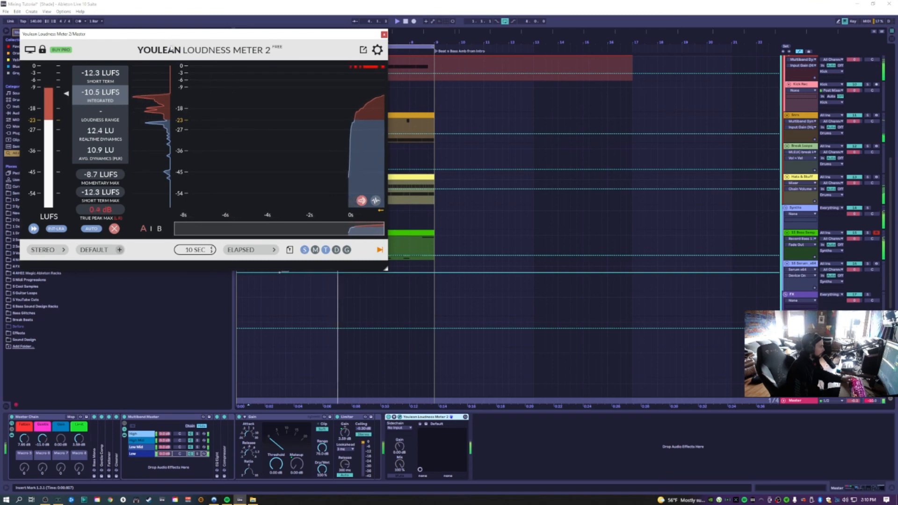
left_click_drag(173, 33, 452, 137)
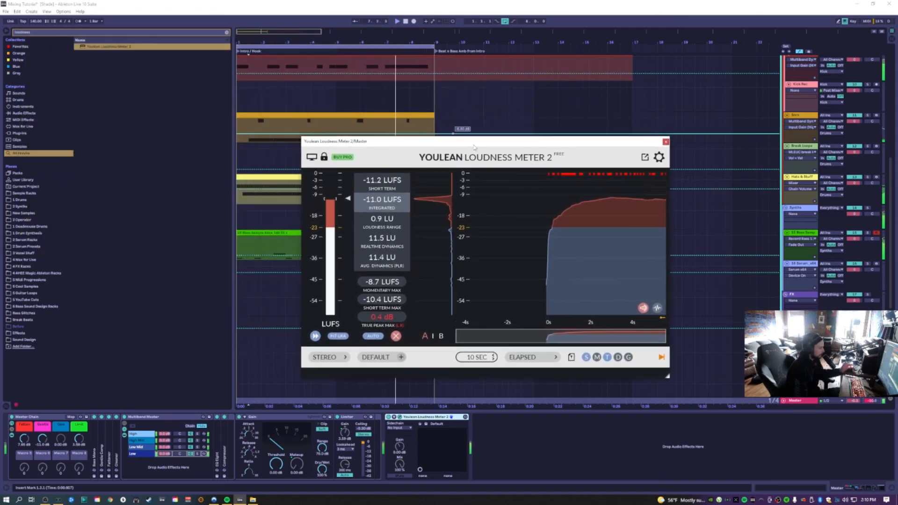
mouse_move(611, 203)
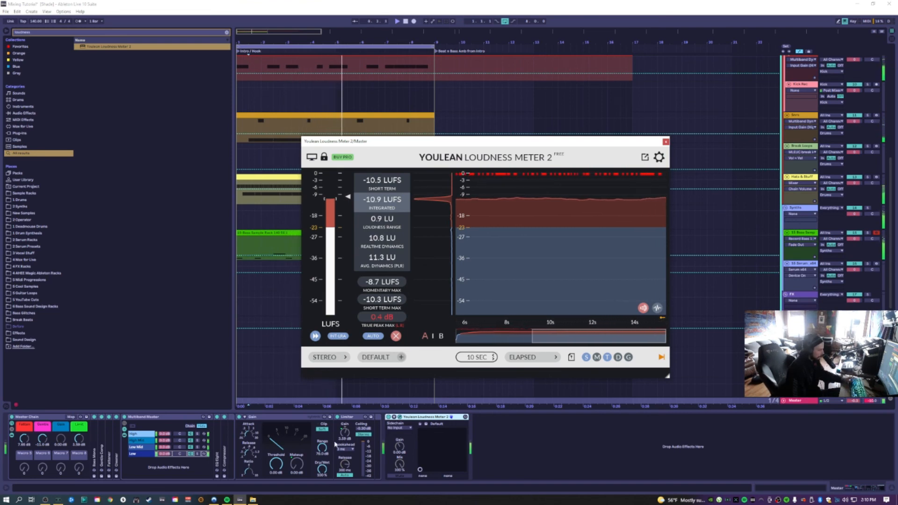
- Select the Low chain in the Multiband Master and show the second glue compressor's gain settings
left_click(289, 470)
mouse_move(240, 498)
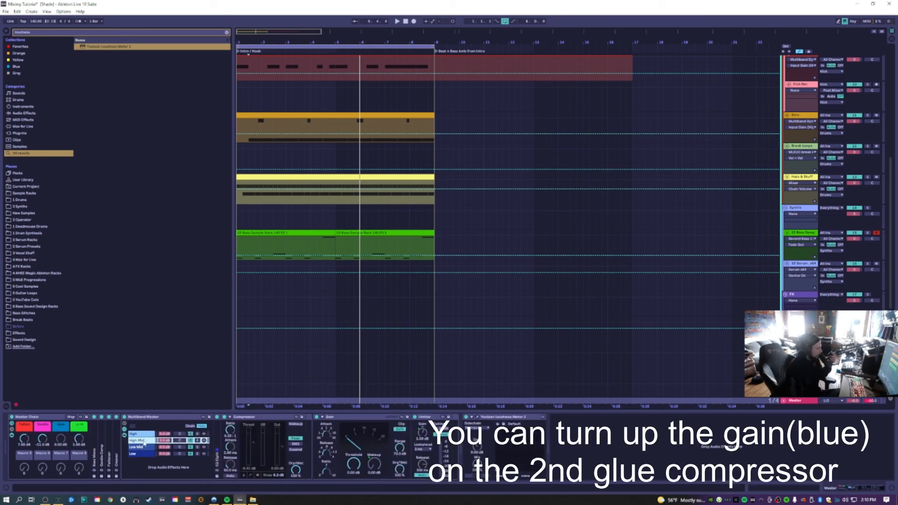
left_click(142, 454)
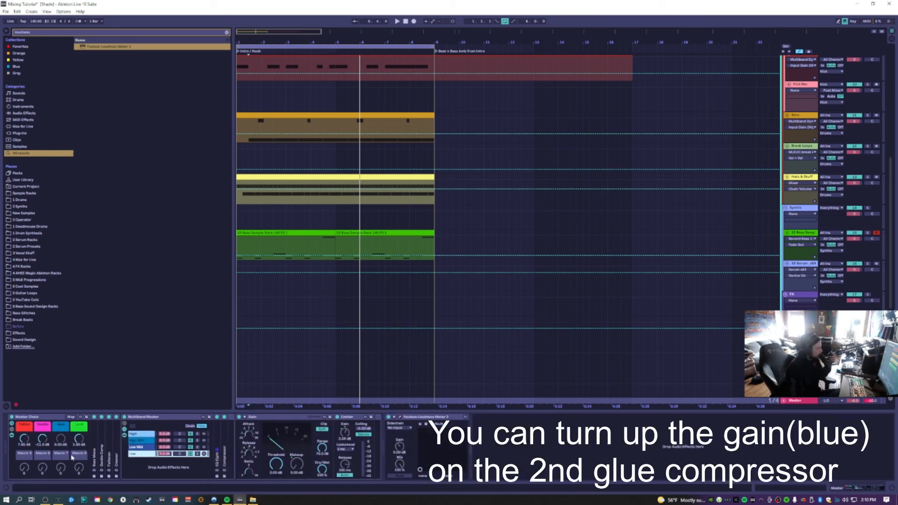